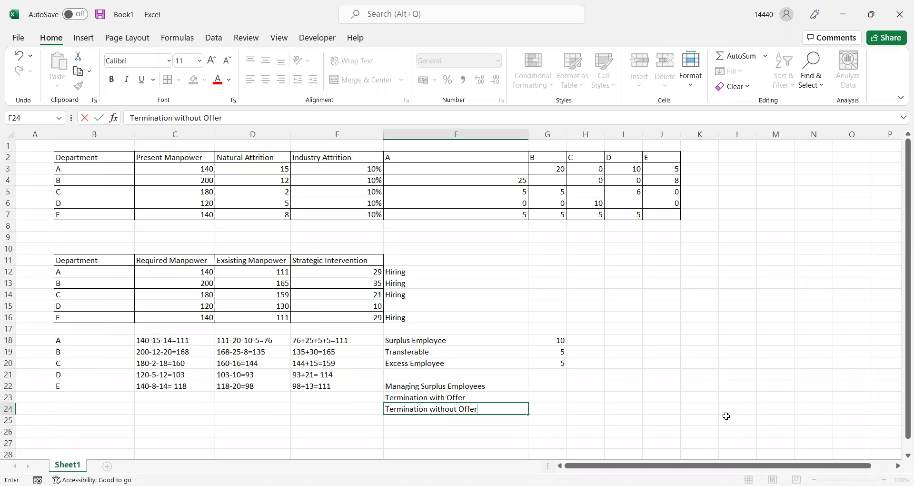
Step: Add "LWP: Leave Without Pay" in cell F25, below "Termination without Offer"
{"action": "left_click", "coordinate": [665, 412]}
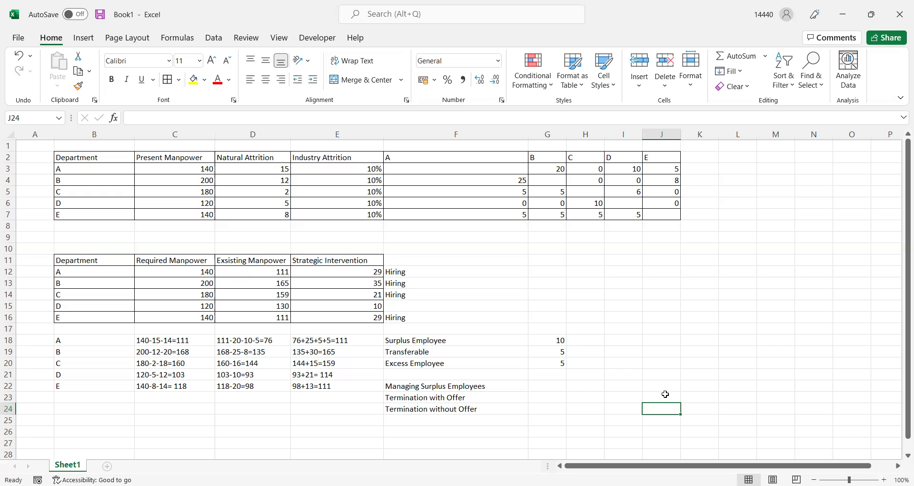
{"action": "left_click", "coordinate": [426, 420]}
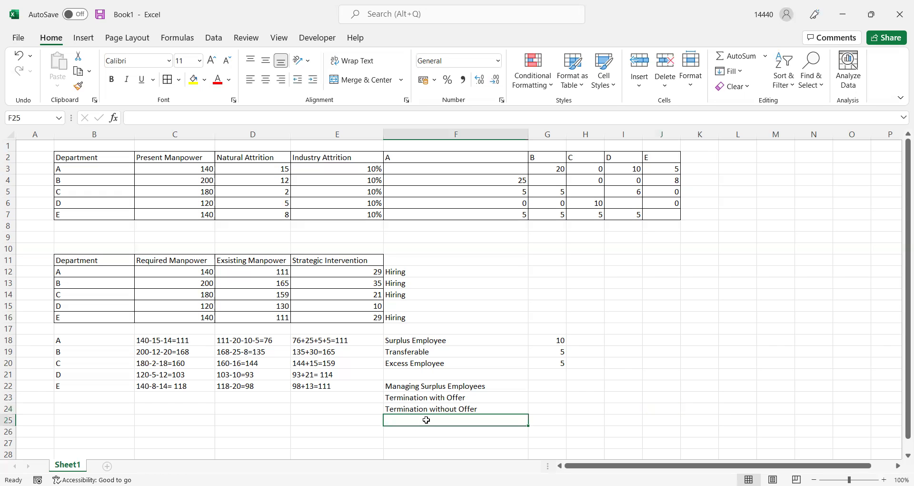
{"action": "type", "text": "LWP"}
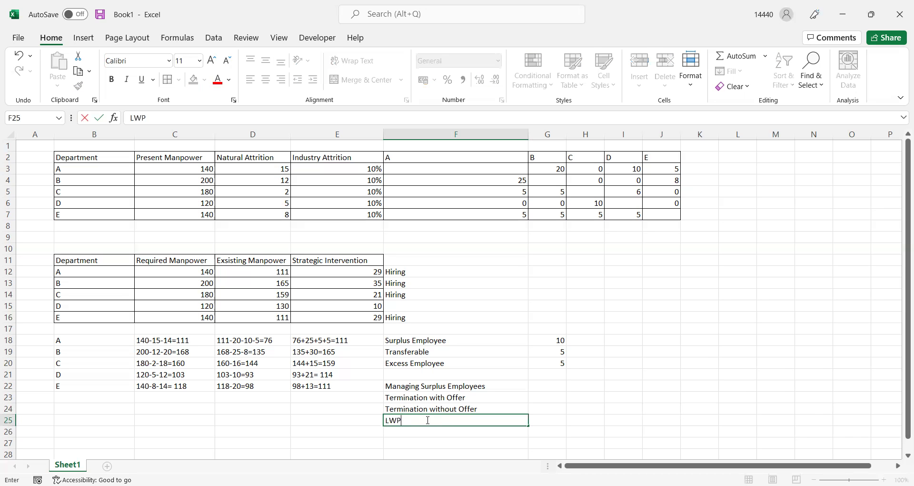
{"action": "type", "text": ":"}
{"action": "type", "text": "Leave Without Pay"}
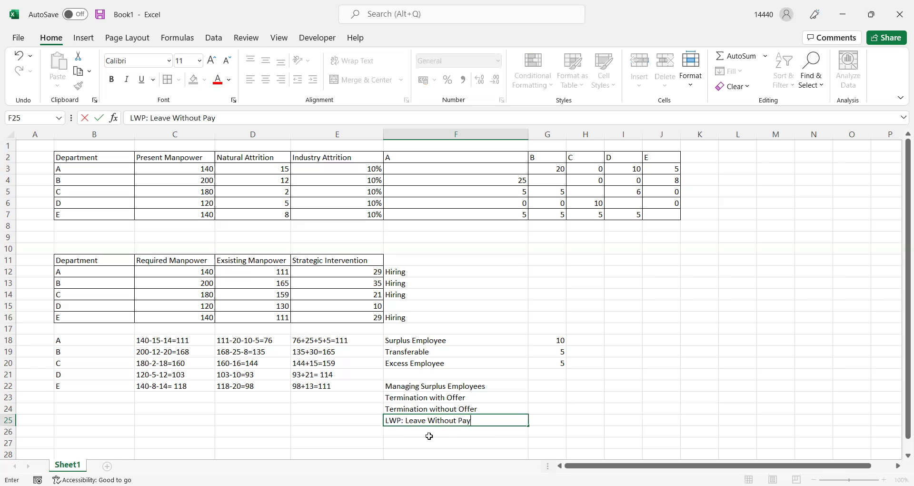
{"action": "key", "text": "Return"}
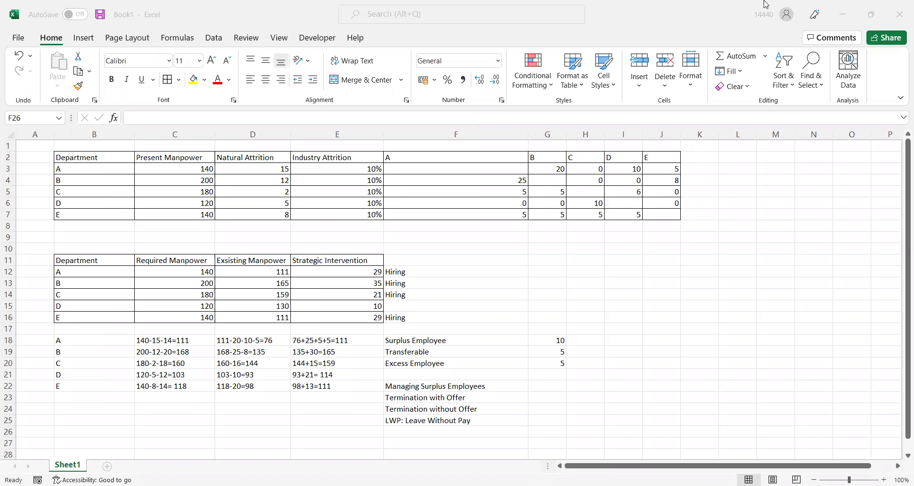
Step: Enter "Loaning-Top Executive" in cell F26 as the next option for managing surplus employees
{"action": "left_click", "coordinate": [432, 430]}
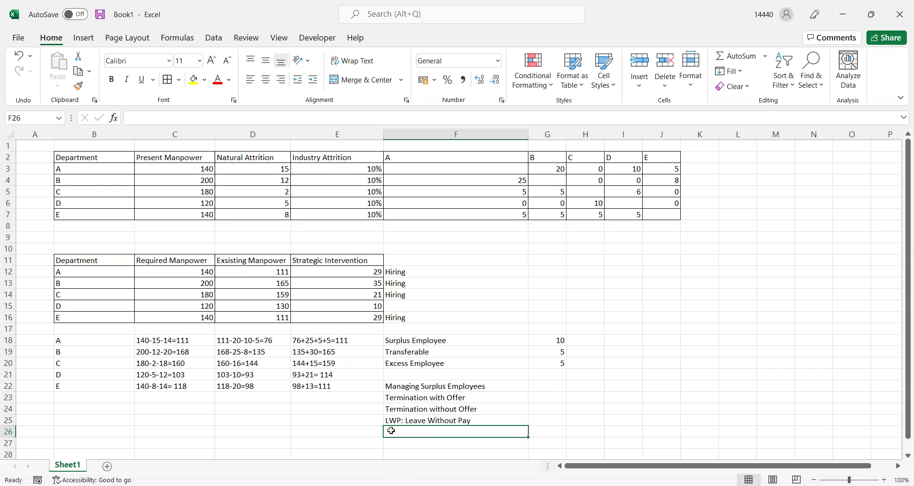
{"action": "type", "text": "Loaning"}
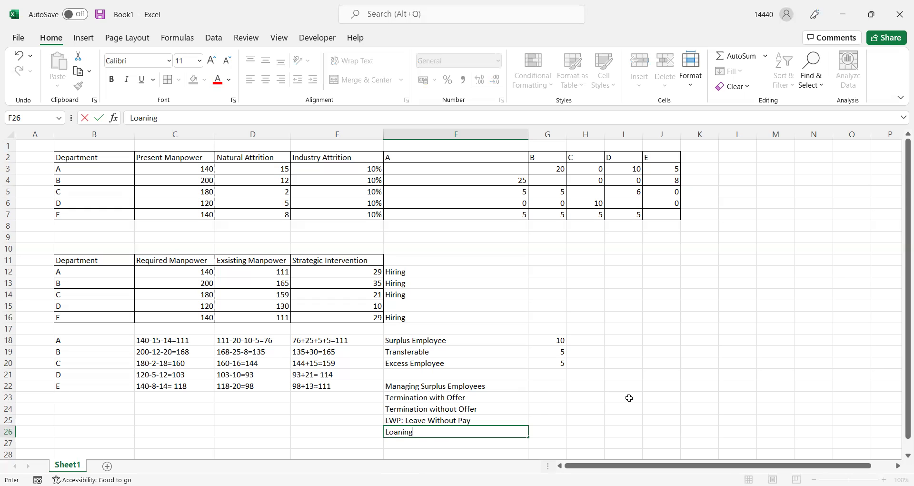
{"action": "left_click", "coordinate": [594, 417]}
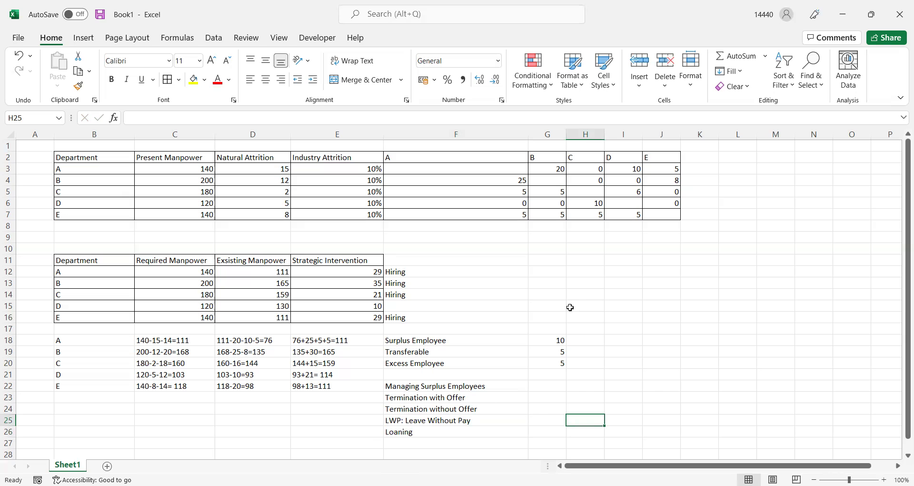
{"action": "double_click", "coordinate": [430, 432]}
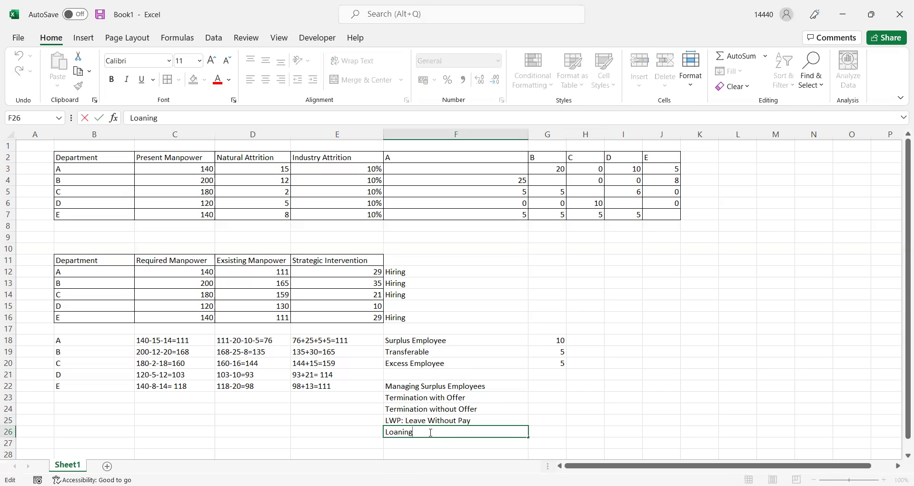
{"action": "type", "text": "-Top Executive"}
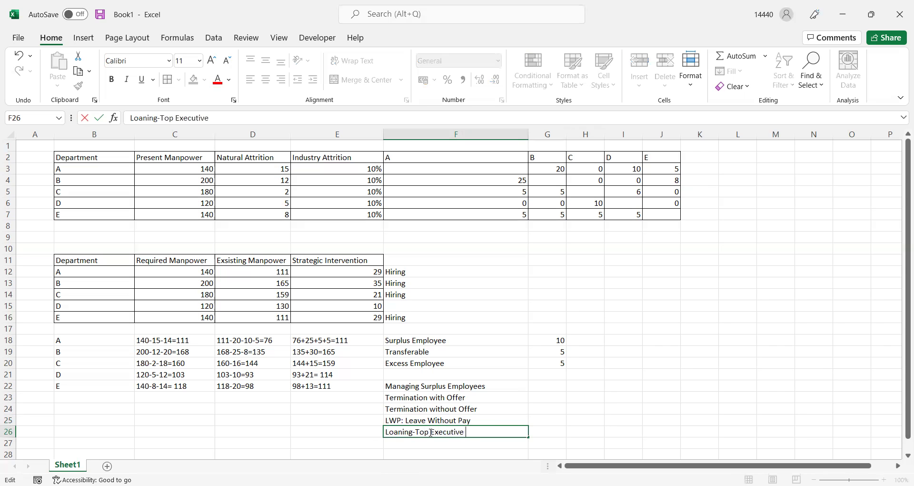
{"action": "left_click", "coordinate": [571, 417]}
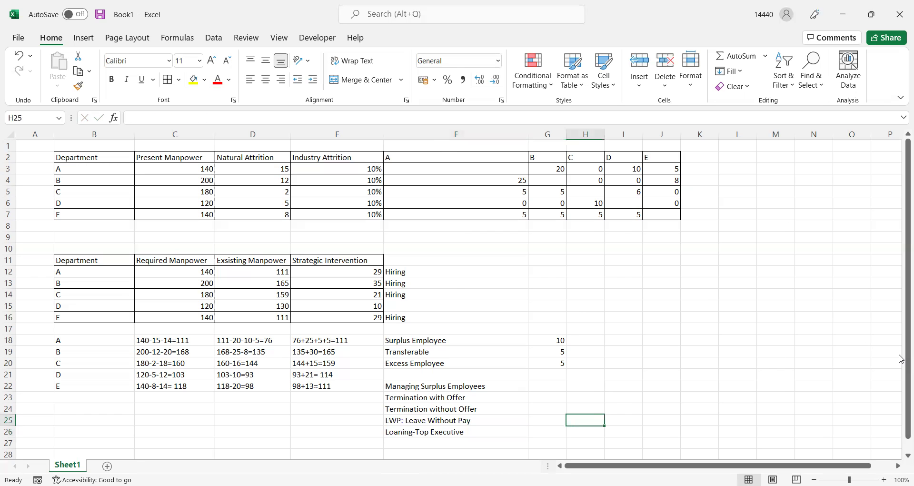
Step: Enter "Work Sharing : Junior Employee/Blue Collar" in cell F27 and widen columns F and G to make room for the text
{"action": "left_click_drag", "start_coordinate": [906, 378], "coordinate": [907, 390]}
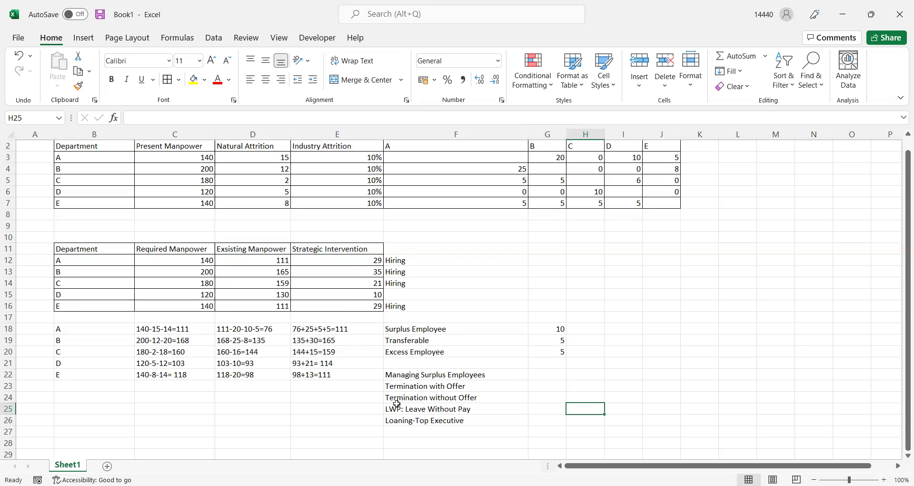
{"action": "left_click", "coordinate": [400, 431]}
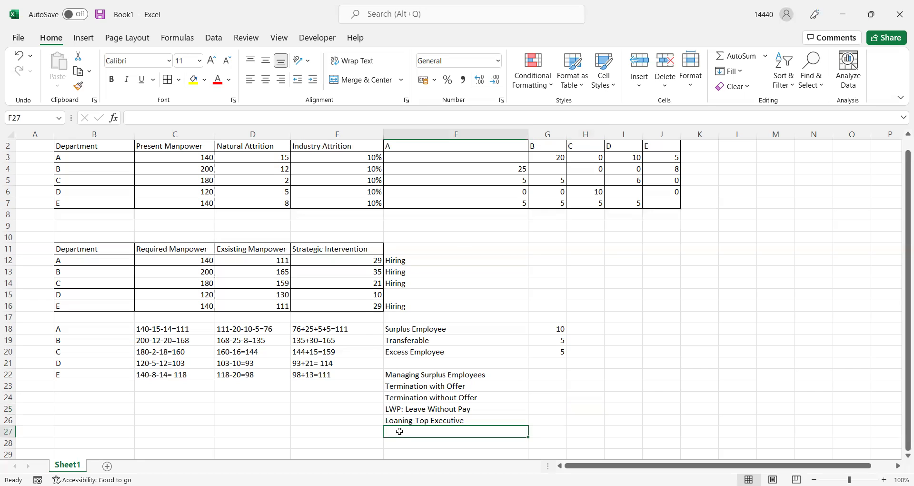
{"action": "type", "text": "Work"}
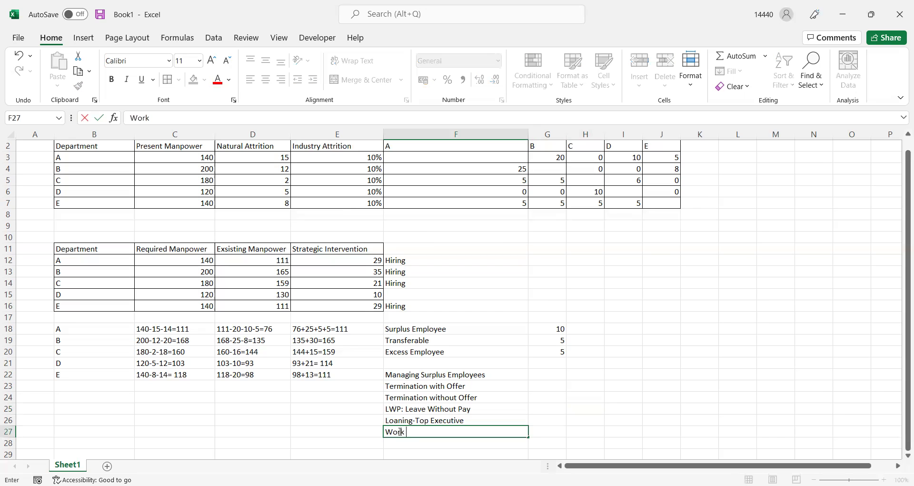
{"action": "type", "text": " Sharing"}
{"action": "left_click", "coordinate": [626, 386]}
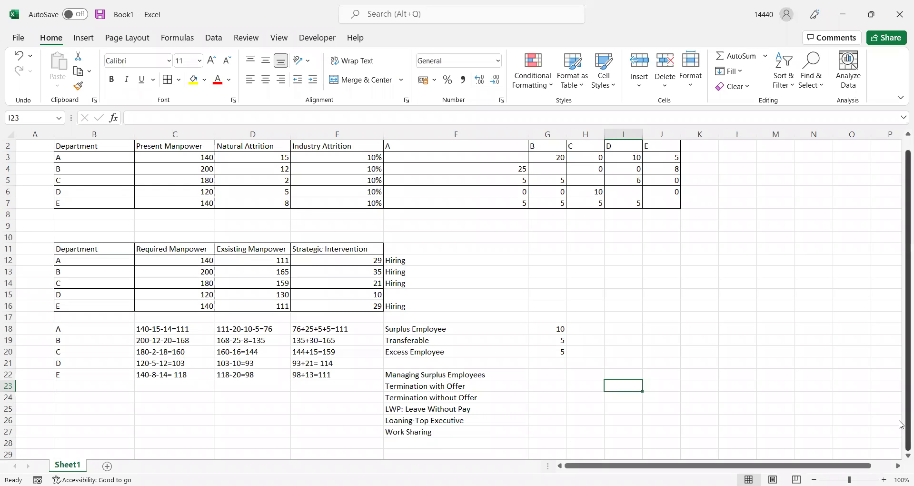
{"action": "double_click", "coordinate": [453, 433]}
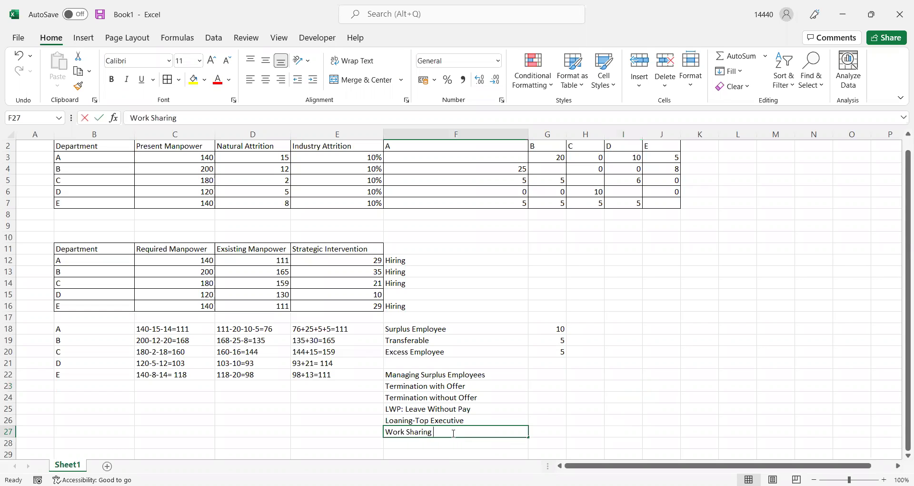
{"action": "type", "text": ": J"}
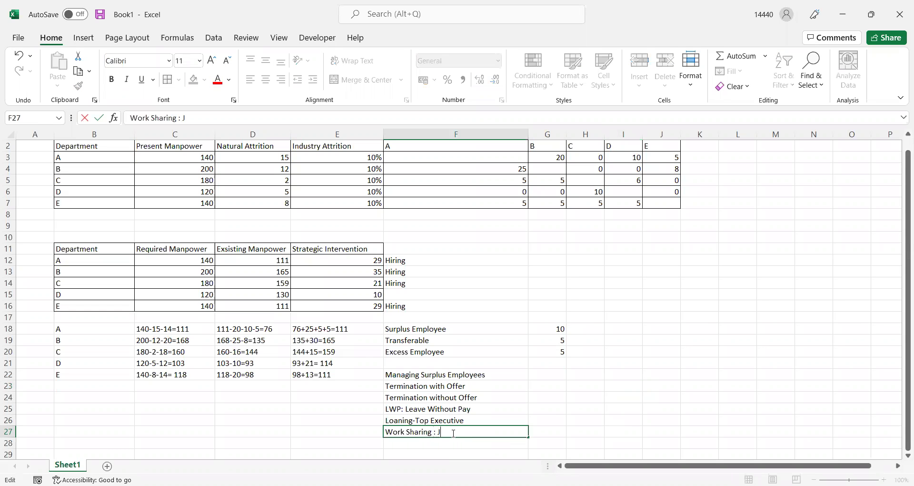
{"action": "type", "text": "unior Employee/Blue"}
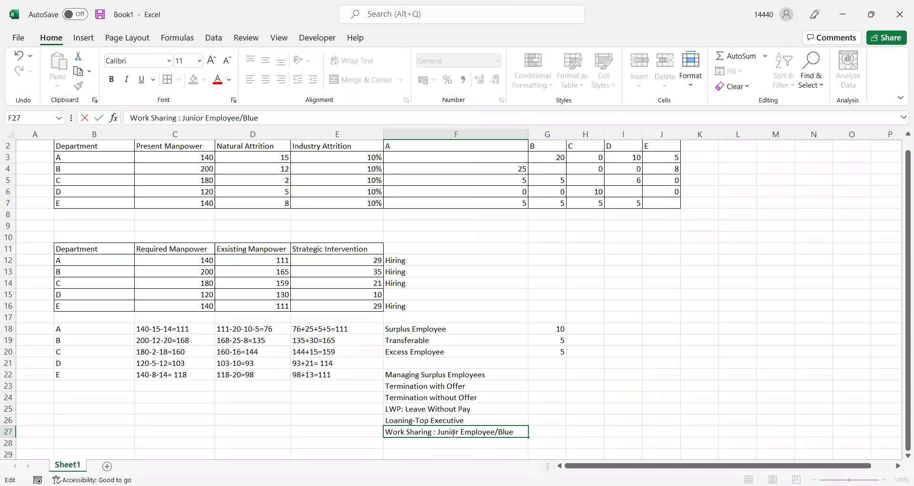
{"action": "type", "text": " Collar"}
{"action": "left_click", "coordinate": [635, 386]}
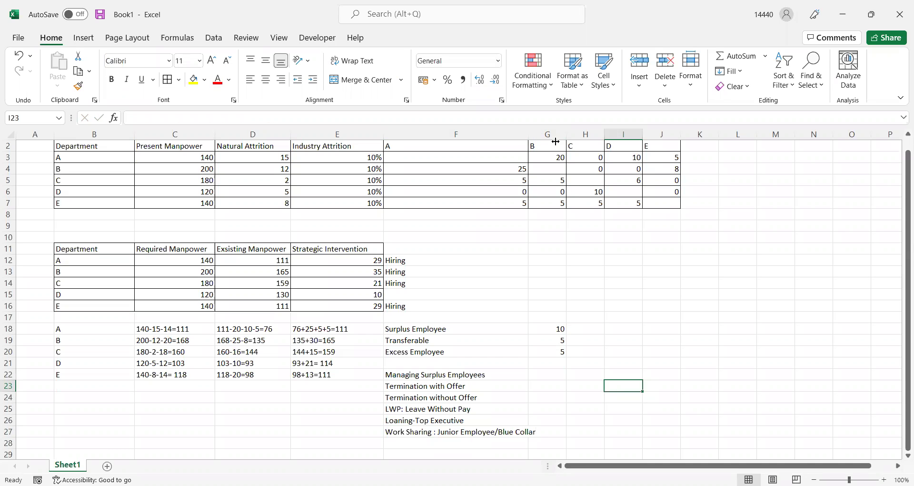
{"action": "left_click_drag", "start_coordinate": [556, 141], "coordinate": [687, 142]}
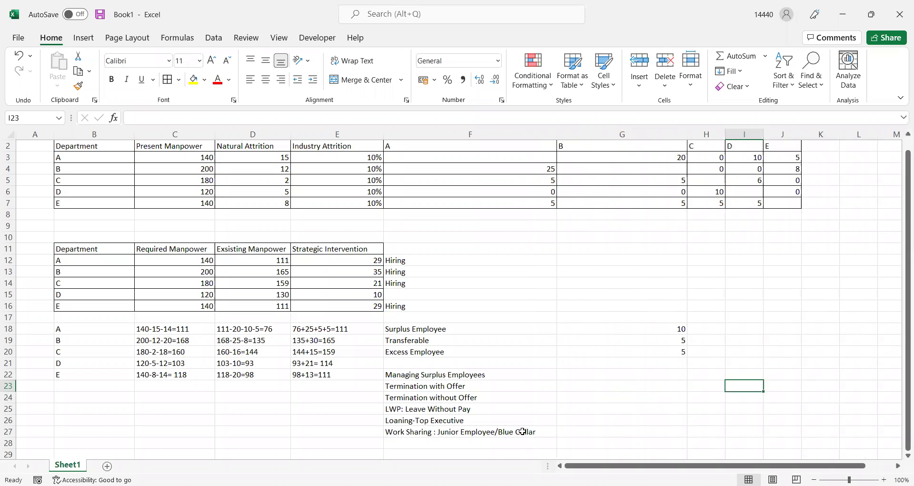
Step: Enter the work-sharing hours "5*8=40 Hrs. 20 hrs. 2*10=20, 5*4=20" in cell G27 and widen column G to fit them
{"action": "left_click", "coordinate": [589, 433]}
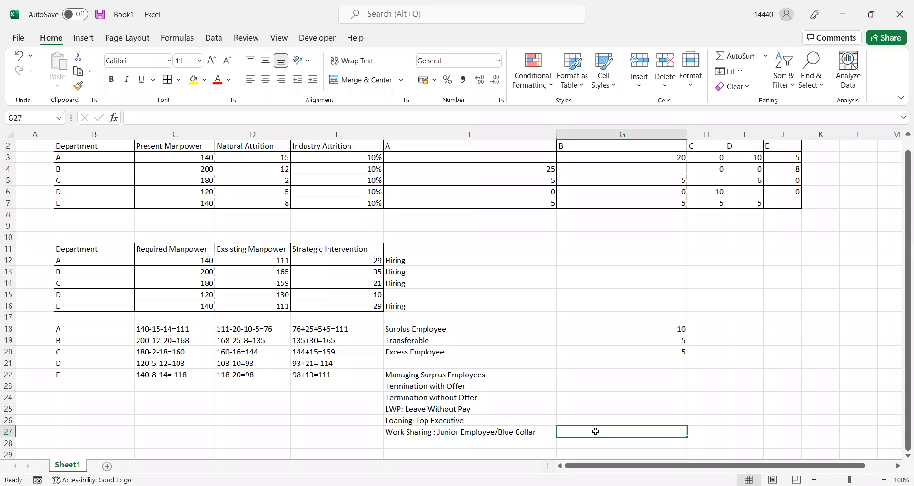
{"action": "type", "text": "5"}
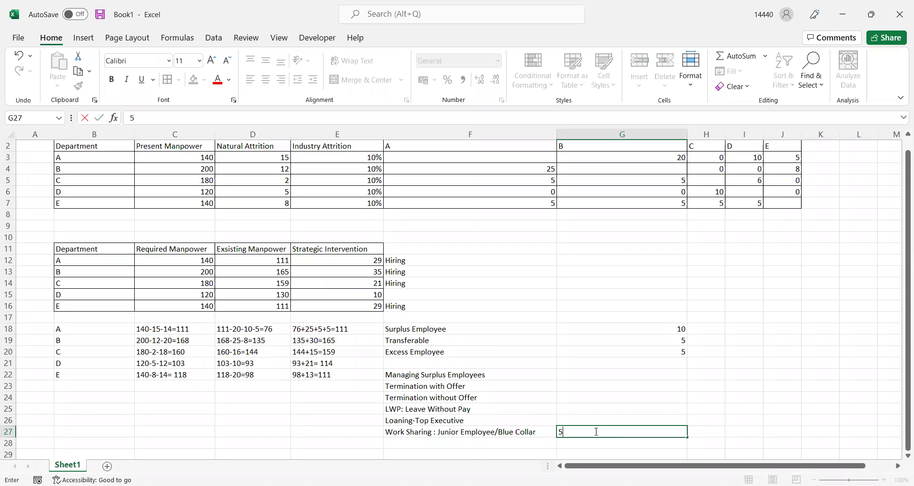
{"action": "type", "text": "&"}
{"action": "type", "text": "8"}
{"action": "key", "text": "BackSpace"}
{"action": "key", "text": "BackSpace"}
{"action": "type", "text": "*8=40 Hrs."}
{"action": "type", "text": "20 hrd"}
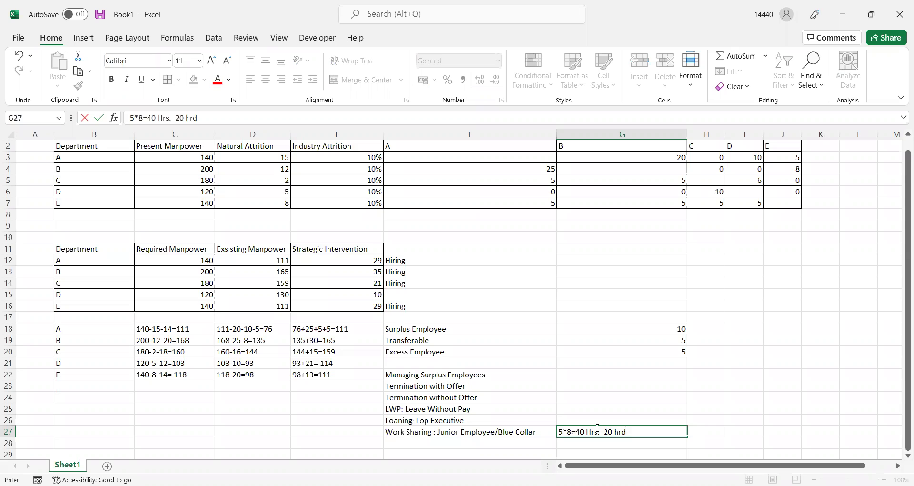
{"action": "key", "text": "BackSpace"}
{"action": "type", "text": "s. 2*10=20, 5*4"}
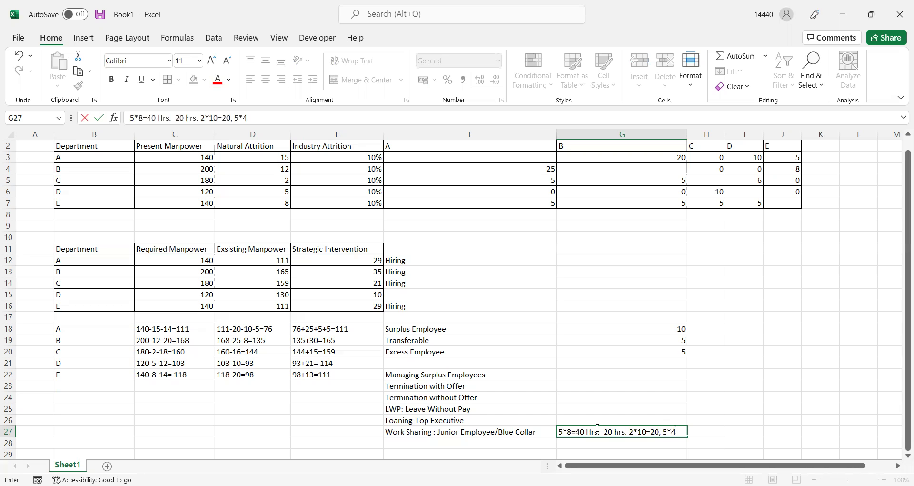
{"action": "type", "text": "=20"}
{"action": "left_click", "coordinate": [722, 411]}
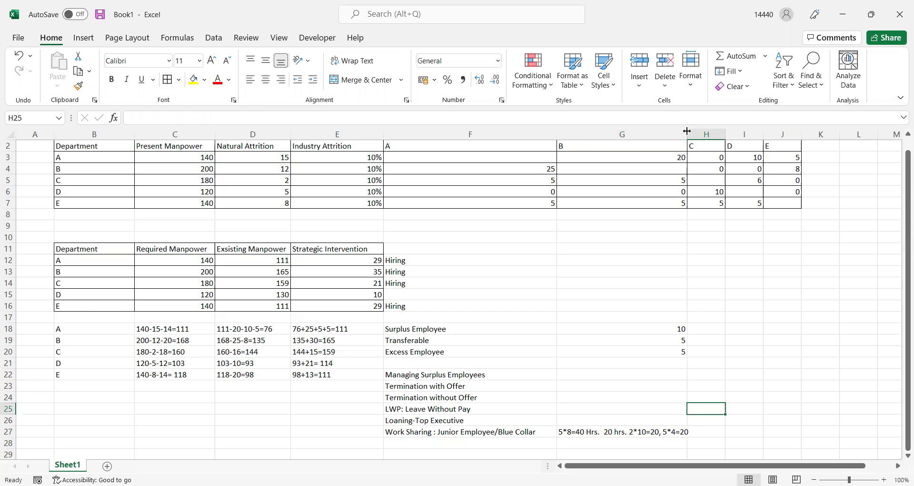
{"action": "left_click_drag", "start_coordinate": [687, 131], "coordinate": [709, 132]}
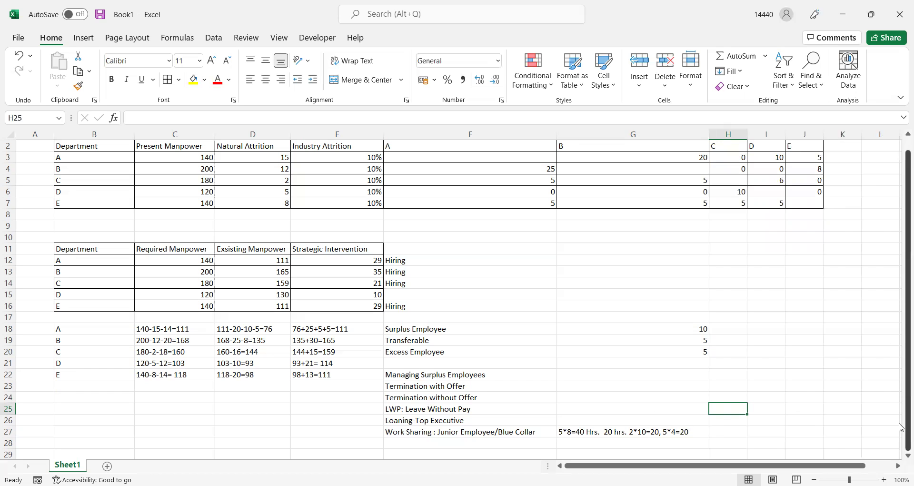
Step: Add "VRS", "CRS" and "Cafeterial Benefit Plan" in cells F28 to F30 below the work-sharing entry
{"action": "scroll", "coordinate": [901, 460], "scroll_direction": "down", "scroll_amount": 2}
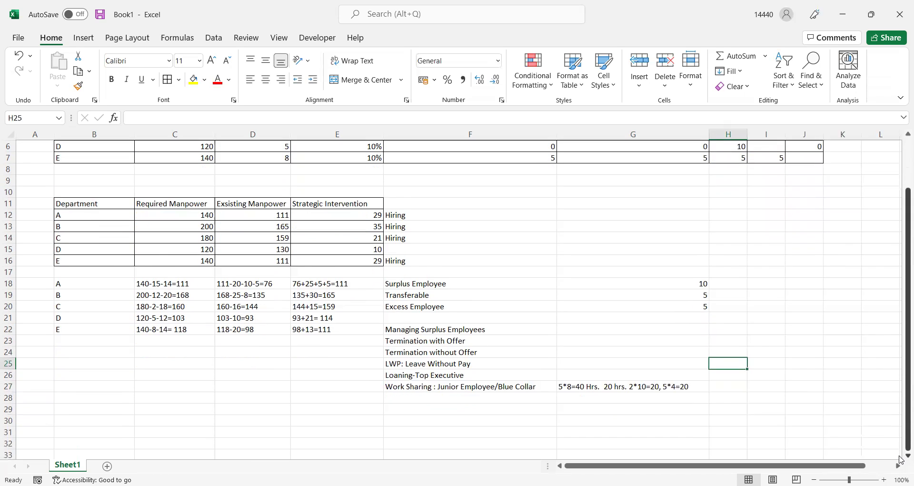
{"action": "left_click", "coordinate": [401, 372]}
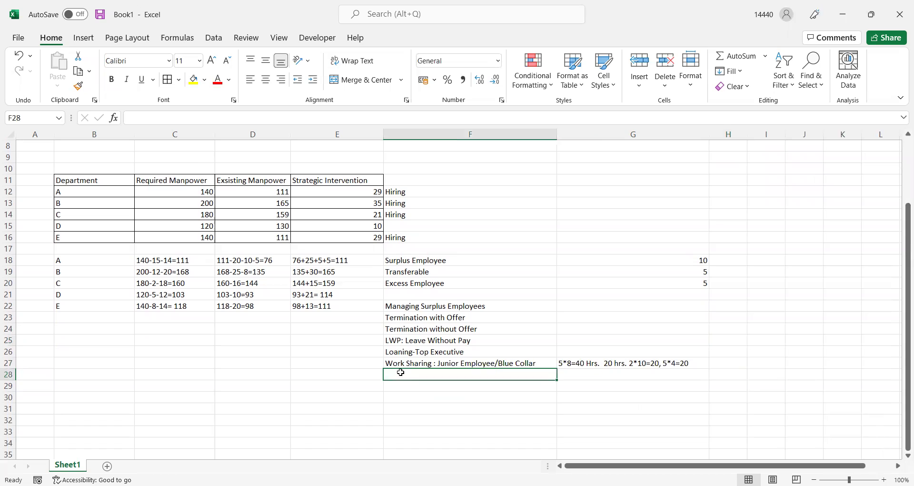
{"action": "type", "text": "VRS"}
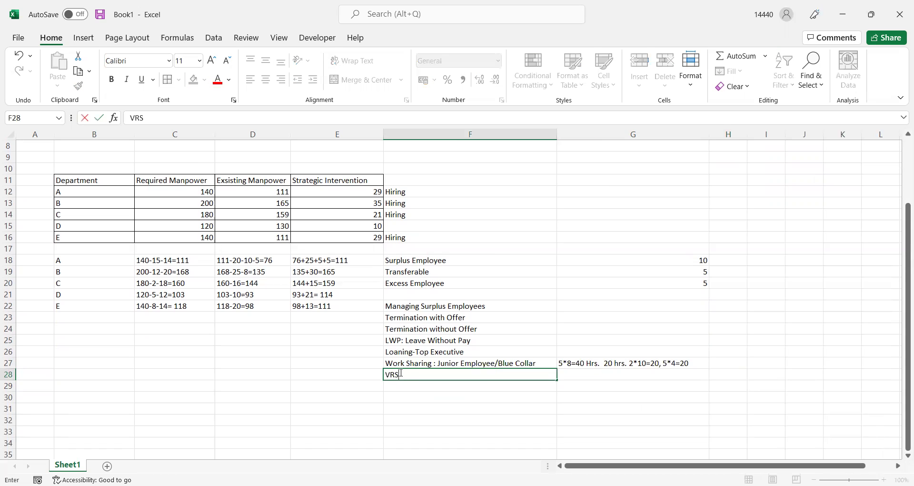
{"action": "key", "text": "Return"}
{"action": "type", "text": "CRS"}
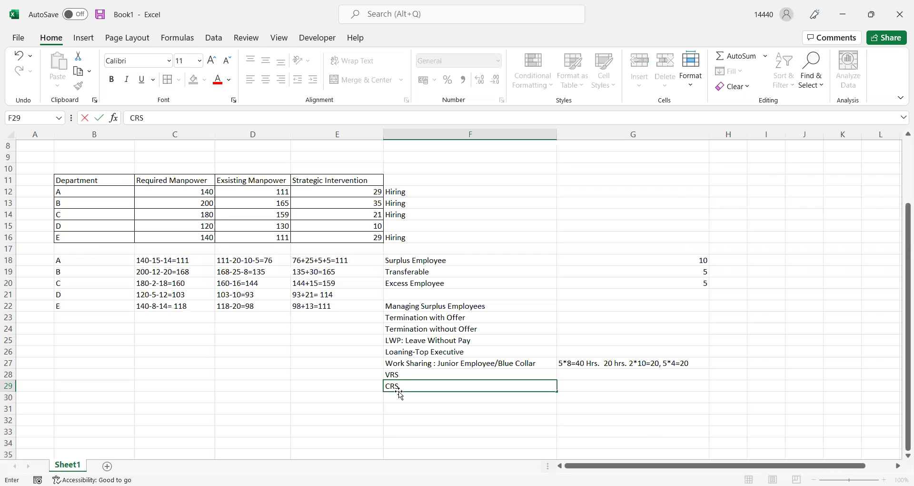
{"action": "left_click", "coordinate": [397, 394]}
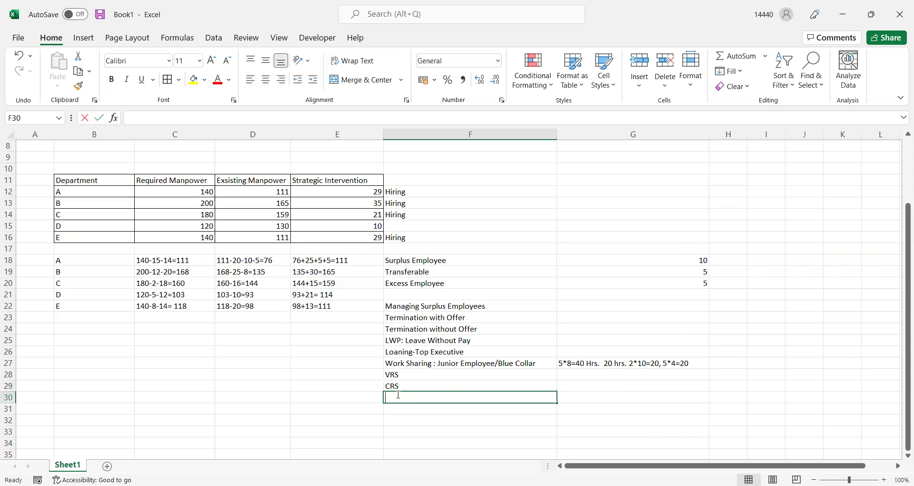
{"action": "type", "text": "Cafeterial"}
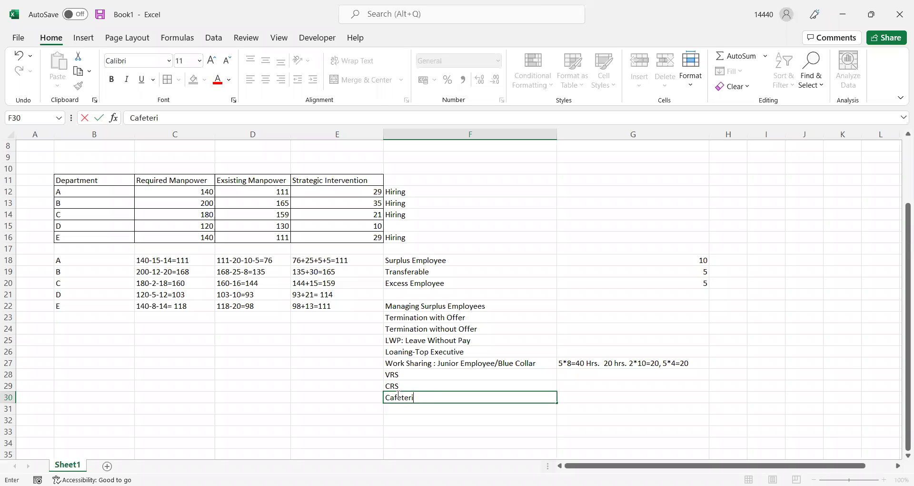
{"action": "type", "text": "nefit Plan"}
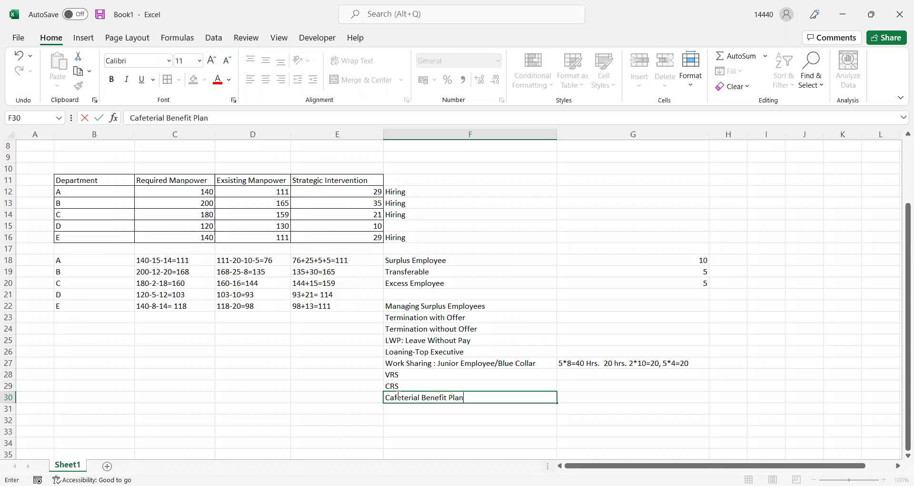
{"action": "key", "text": "Return"}
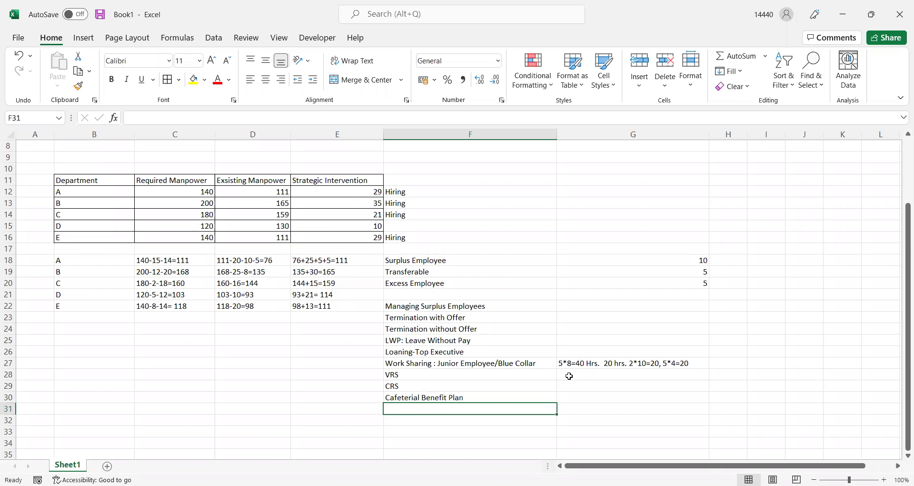
{"action": "left_click", "coordinate": [585, 375]}
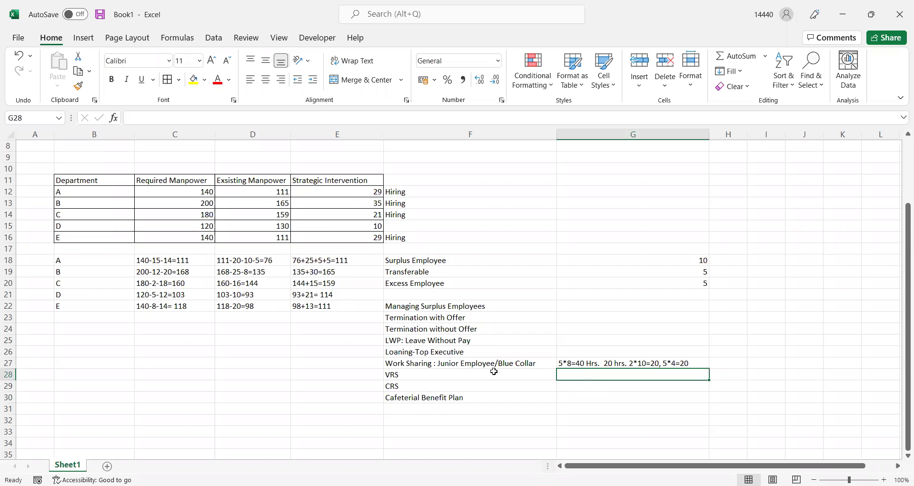
Step: Expand the VRS entry in cell F28 to read "VRS= Voluntary Retirement Scheme"
{"action": "left_click", "coordinate": [443, 375]}
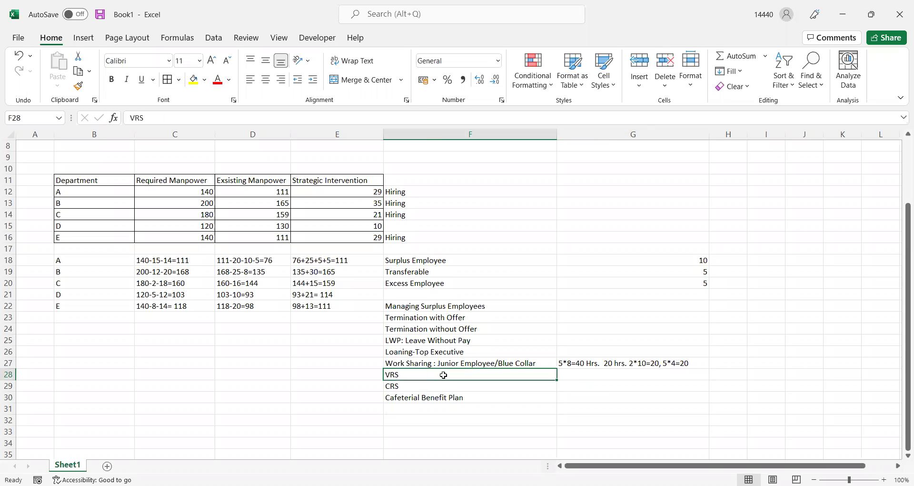
{"action": "double_click", "coordinate": [444, 375]}
{"action": "type", "text": "= Voluntary Retirement Scheme"}
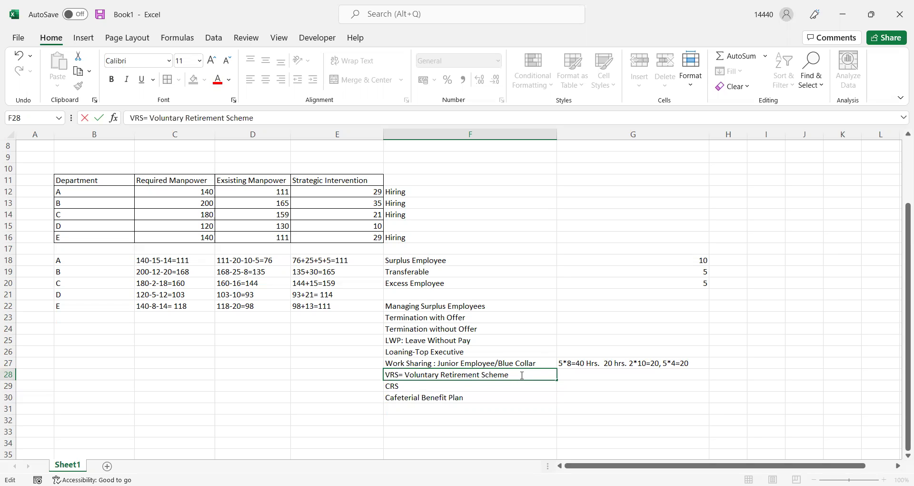
Step: Enter the retirement note "ra=60 Years PA=40." in cell G28 beside the VRS entry
{"action": "left_click", "coordinate": [575, 372]}
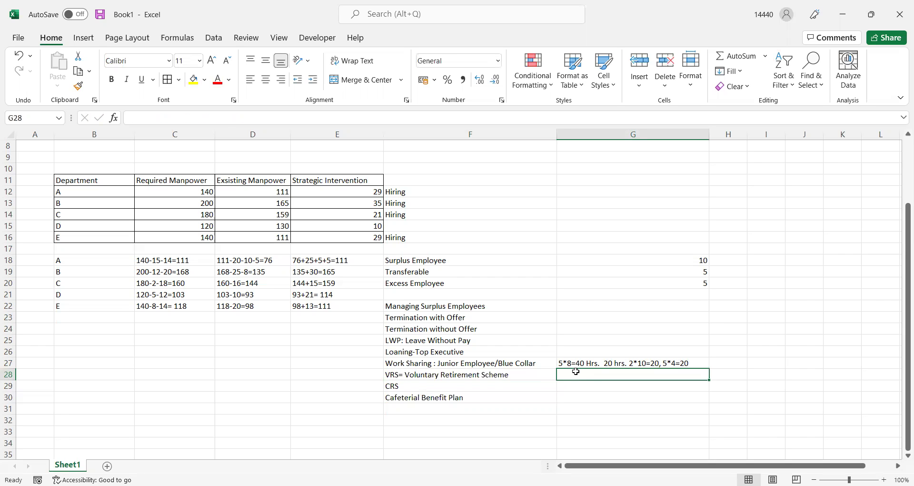
{"action": "type", "text": "rA"}
{"action": "key", "text": "BackSpace"}
{"action": "key", "text": "BackSpace"}
{"action": "type", "text": "ra="}
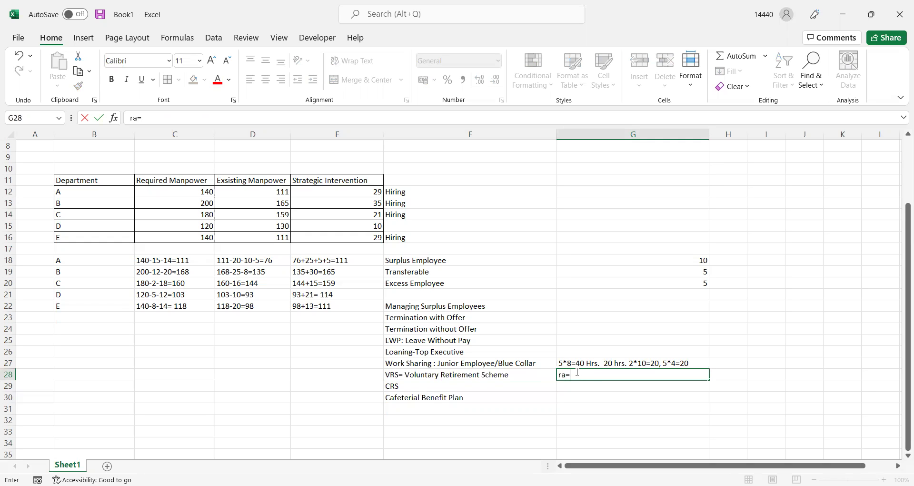
{"action": "type", "text": "60 yEARS"}
{"action": "key", "text": "BackSpace"}
{"action": "key", "text": "BackSpace"}
{"action": "key", "text": "BackSpace"}
{"action": "key", "text": "BackSpace"}
{"action": "type", "text": "Years PA=40."}
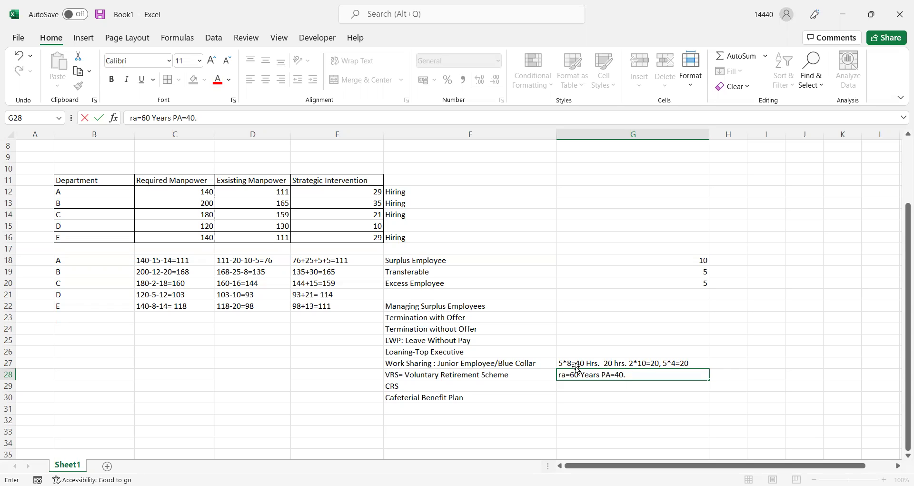
Step: Enter the salary example 80,000 in cell D26 and "10,0,000*20" in cell D27 below it
{"action": "left_click", "coordinate": [222, 351]}
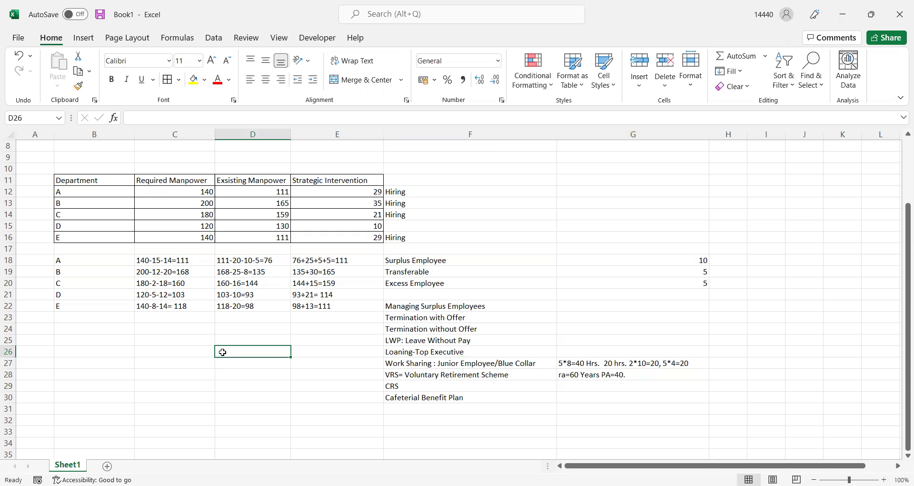
{"action": "type", "text": "80,000"}
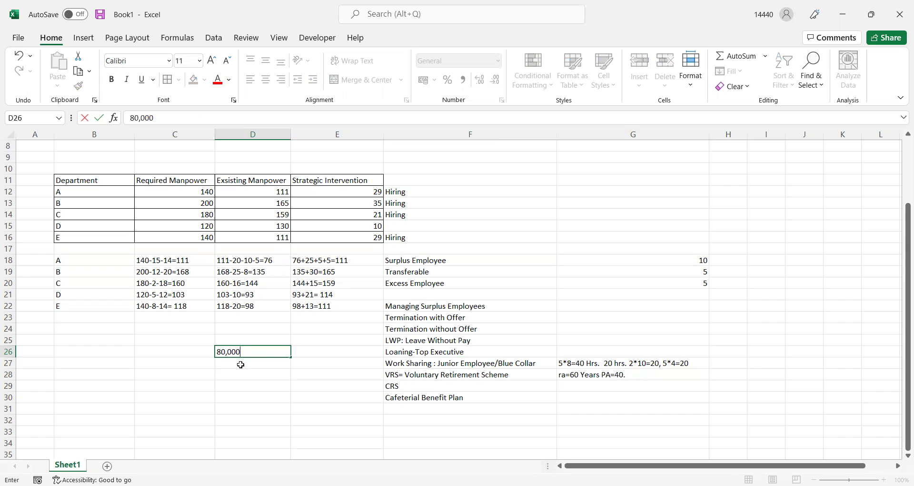
{"action": "left_click", "coordinate": [240, 364]}
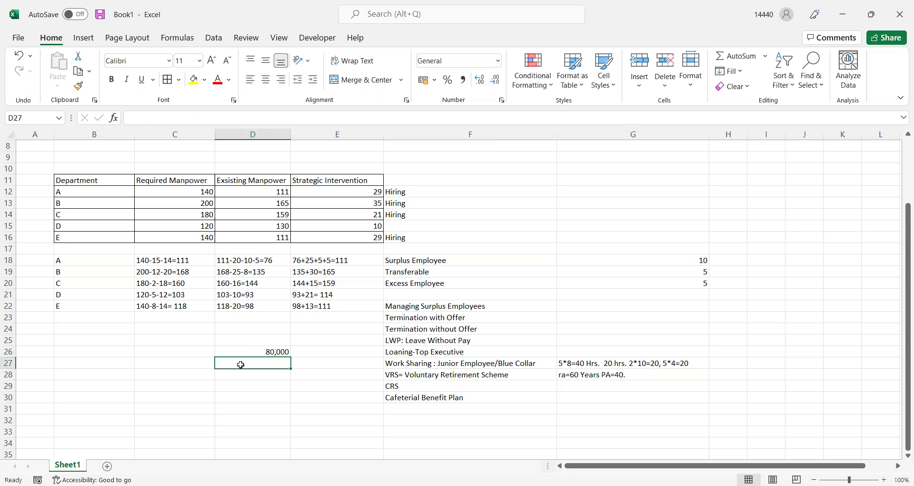
{"action": "type", "text": "10"}
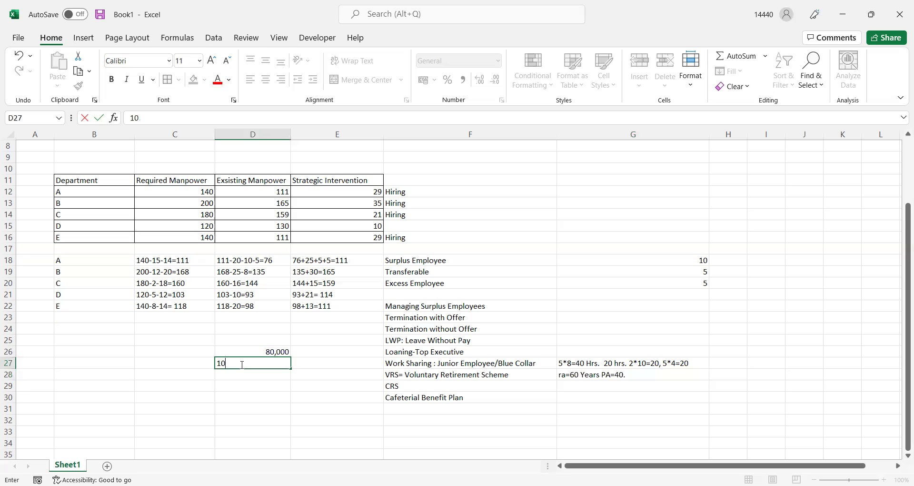
{"action": "type", "text": ",0,000*20"}
Step: Enter "2 Cr" in cell E27 as the amount for the calculation in D27
{"action": "left_click", "coordinate": [307, 365]}
{"action": "type", "text": "2"}
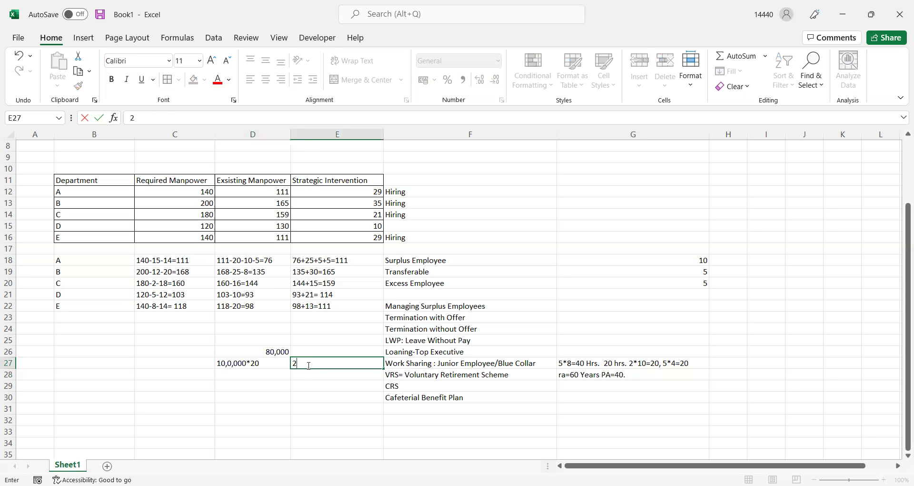
{"action": "type", "text": " cR"}
{"action": "key", "text": "BackSpace"}
{"action": "key", "text": "BackSpace"}
{"action": "type", "text": "Cr"}
Step: Enter 20,000 in cell E26 as the second amount, next to the 80,000 example
{"action": "left_click", "coordinate": [301, 351]}
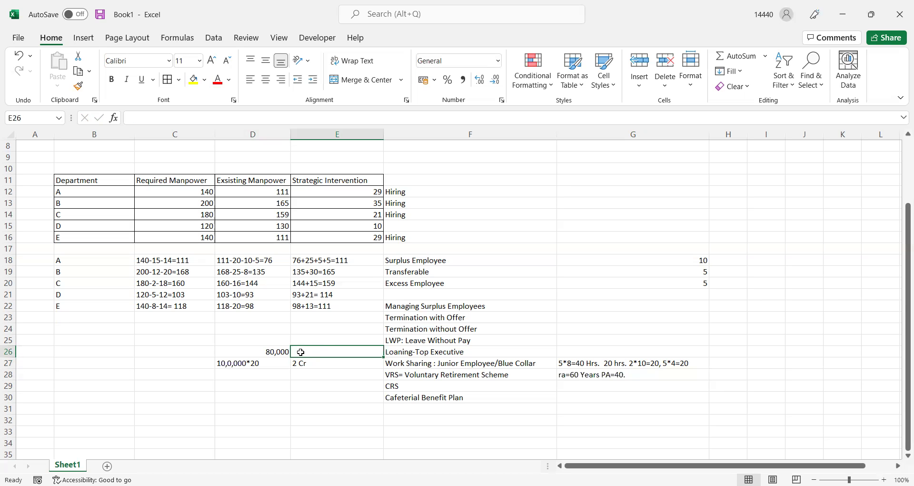
{"action": "type", "text": "1"}
{"action": "key", "text": "BackSpace"}
{"action": "type", "text": "20m"}
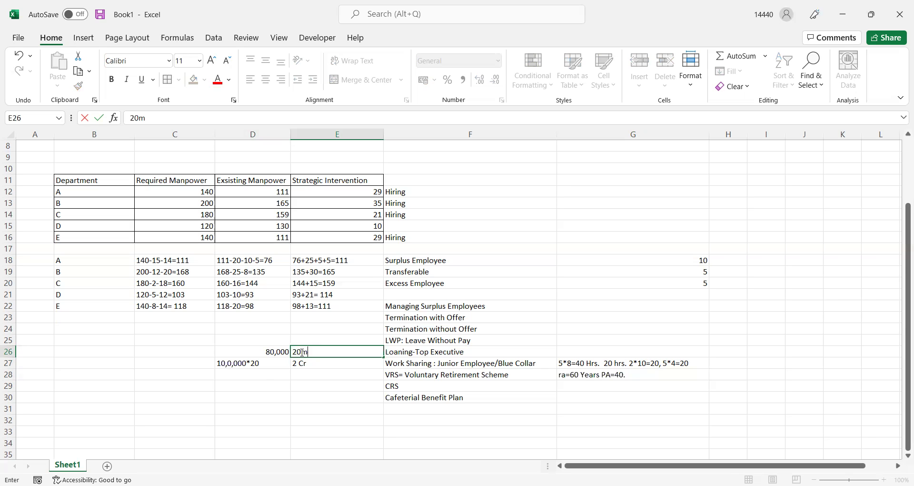
{"action": "key", "text": "BackSpace"}
{"action": "type", "text": ",000"}
Step: Enter the second calculation "2,40,000*10" in cell D28 and its amount "24 Lacs" in cell E28
{"action": "left_click", "coordinate": [234, 375]}
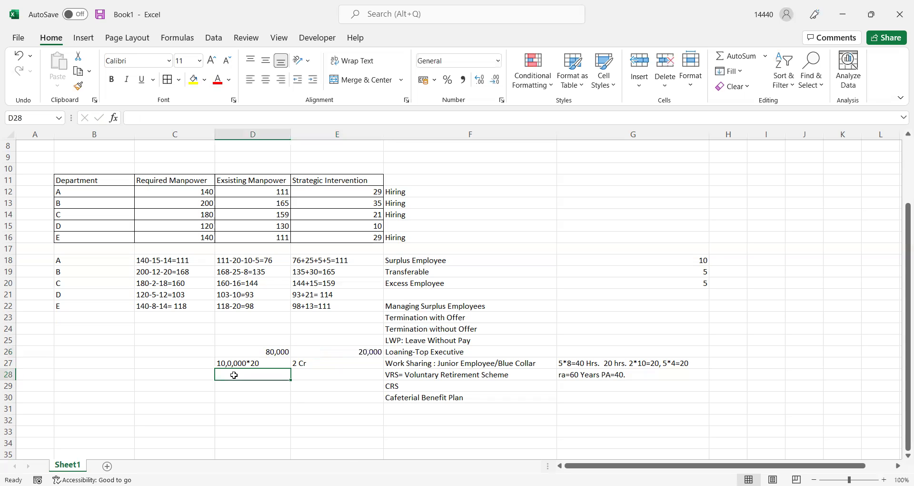
{"action": "type", "text": "2,"}
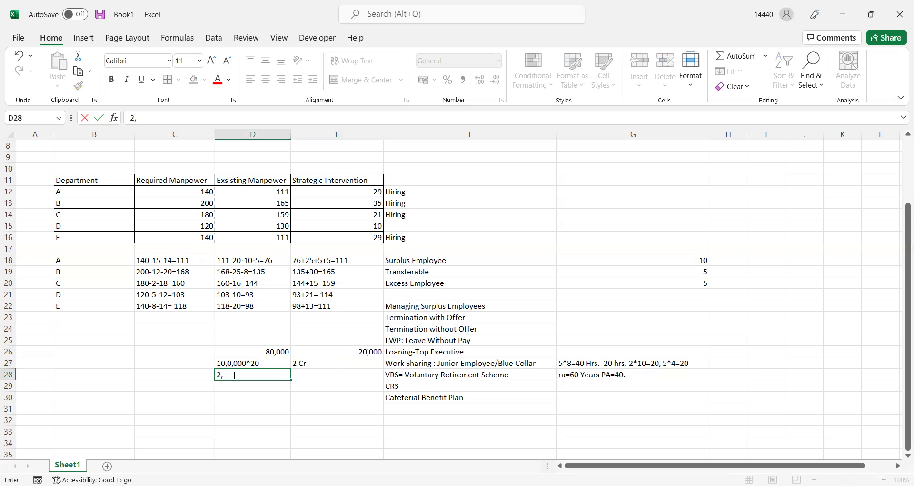
{"action": "type", "text": "40,000*10"}
{"action": "key", "text": "Tab"}
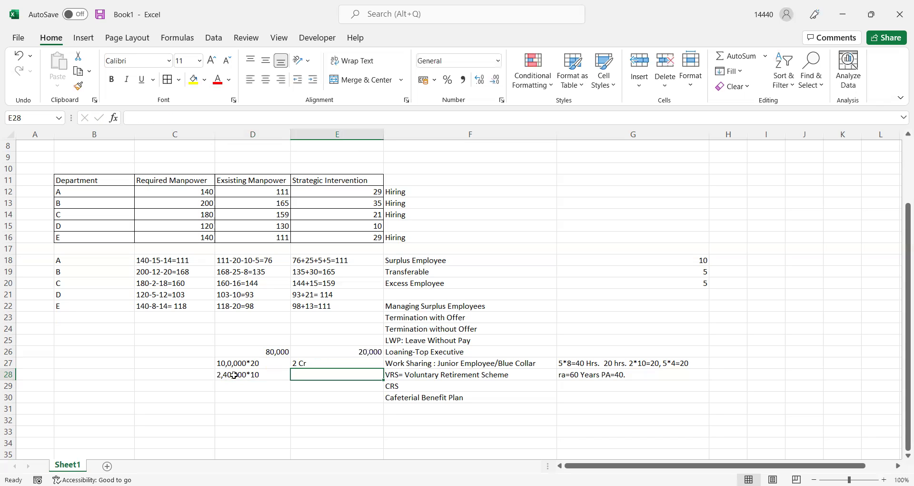
{"action": "type", "text": "24 Lacs"}
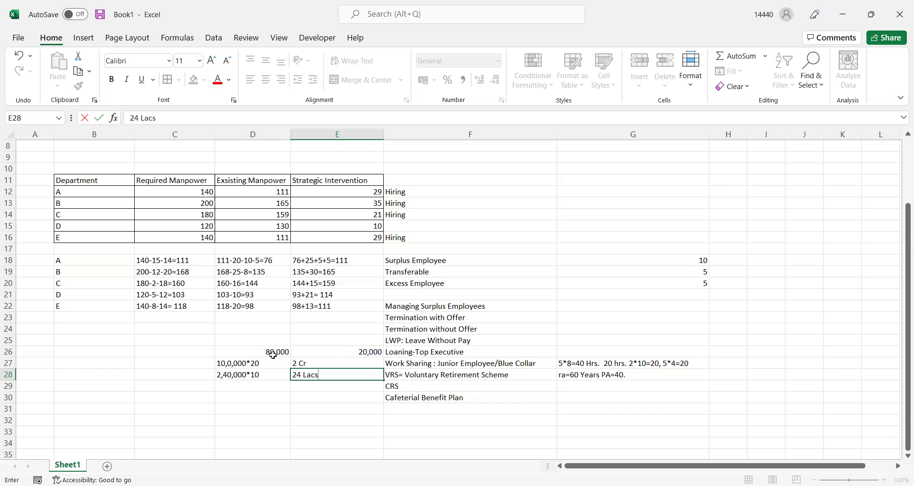
Step: Replace the amount in cell E27 with "6 cr"
{"action": "left_click", "coordinate": [248, 365]}
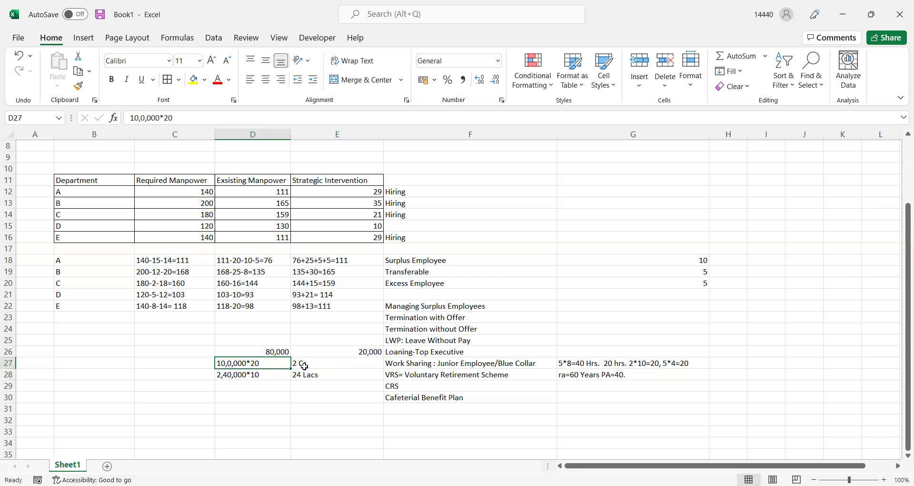
{"action": "left_click", "coordinate": [304, 365]}
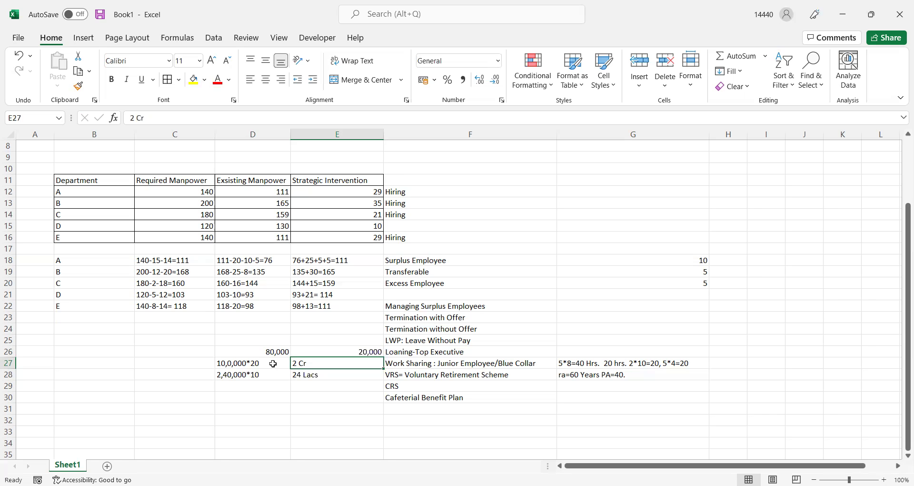
{"action": "type", "text": "6 cr"}
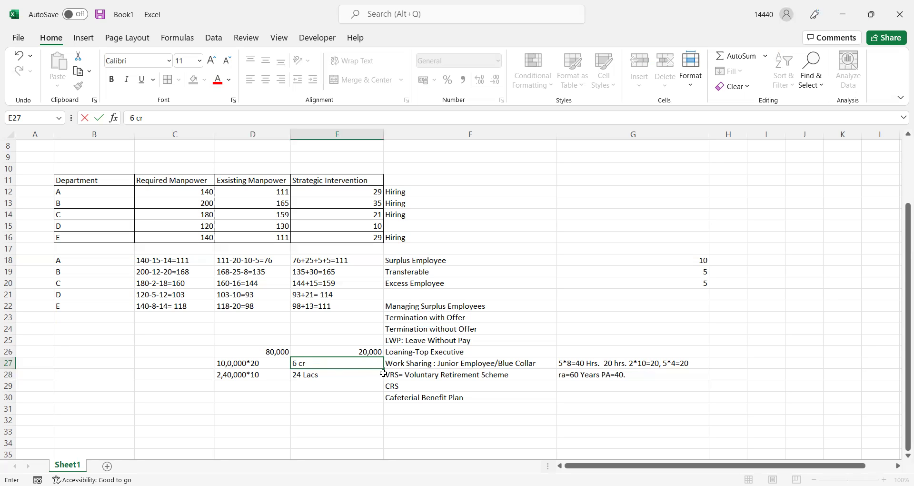
Step: Expand the CRS entry in cell F29 to read "CRS= Compulsary Retirement Scheme"
{"action": "left_click", "coordinate": [405, 387]}
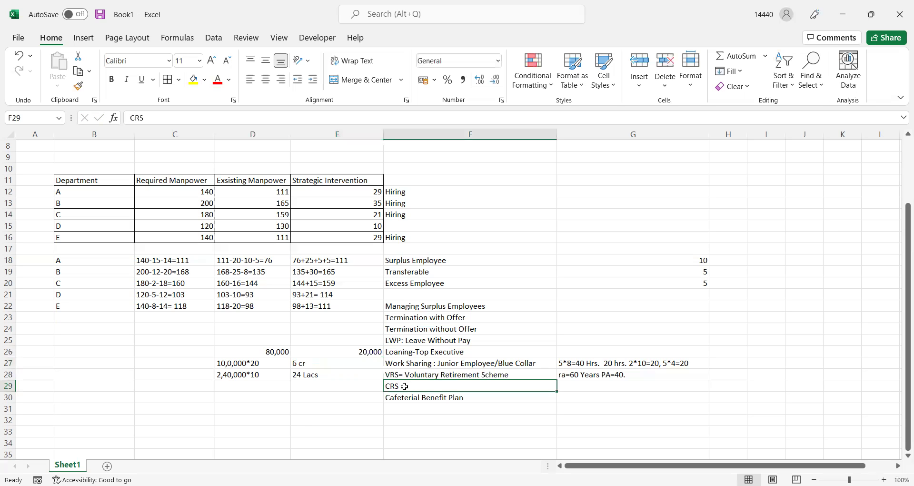
{"action": "type", "text": "="}
{"action": "key", "text": "BackSpace"}
{"action": "type", "text": "CRD"}
{"action": "key", "text": "BackSpace"}
{"action": "type", "text": "S= Comp"}
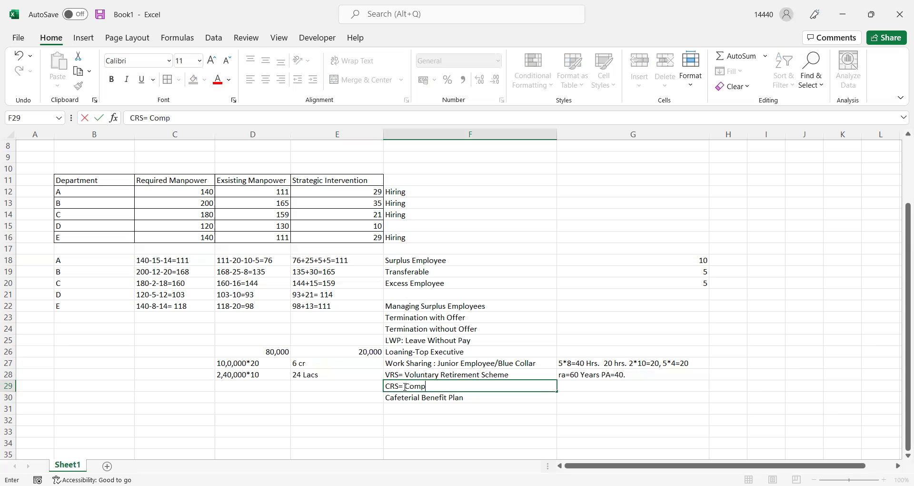
{"action": "type", "text": "ulsary Retirement Scheme"}
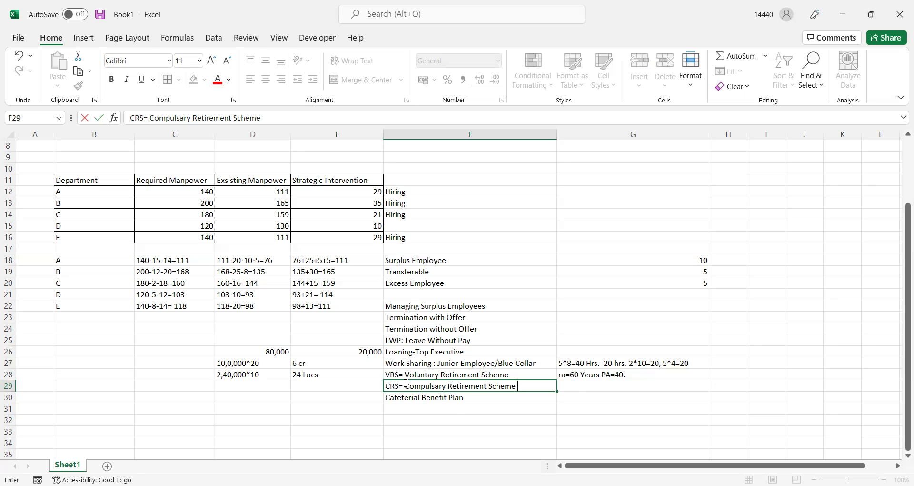
Step: Add "Golden Handshake" in cell F31 and "Golden Parachute" in cell F32 below the benefit plan option
{"action": "left_click", "coordinate": [455, 400]}
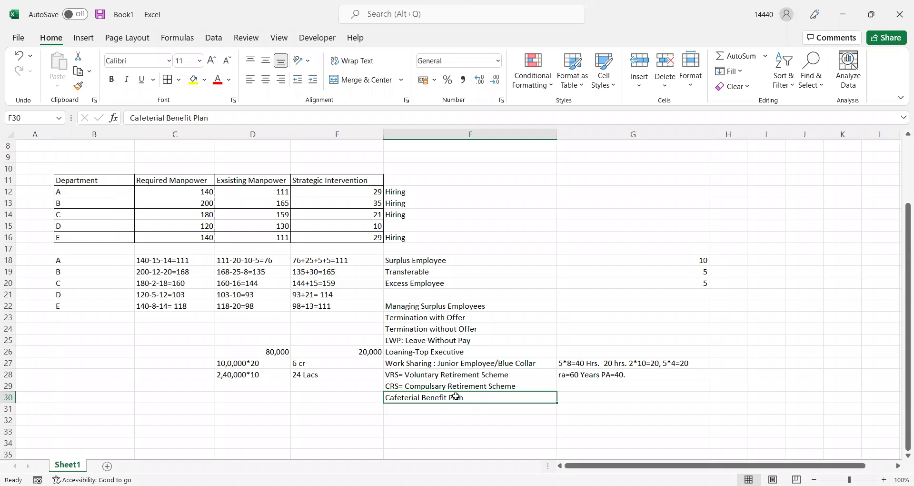
{"action": "left_click", "coordinate": [419, 410]}
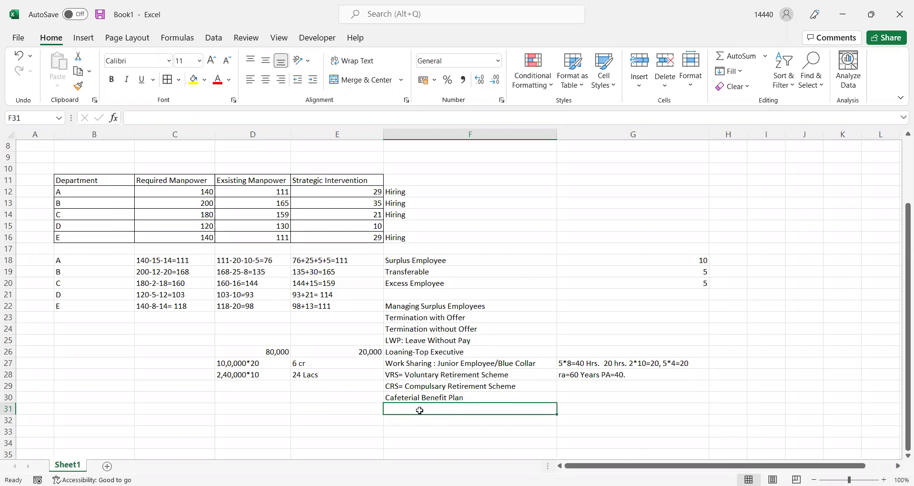
{"action": "type", "text": "Gol"}
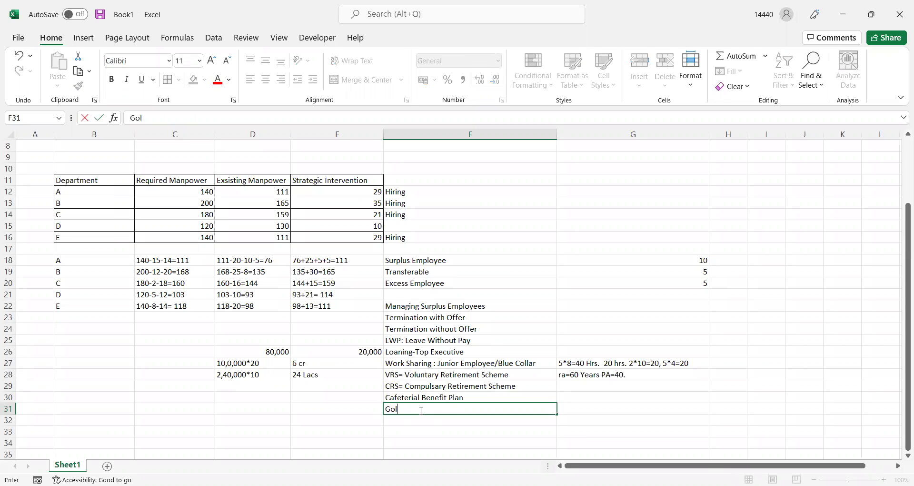
{"action": "type", "text": "den Handshake"}
{"action": "key", "text": "Return"}
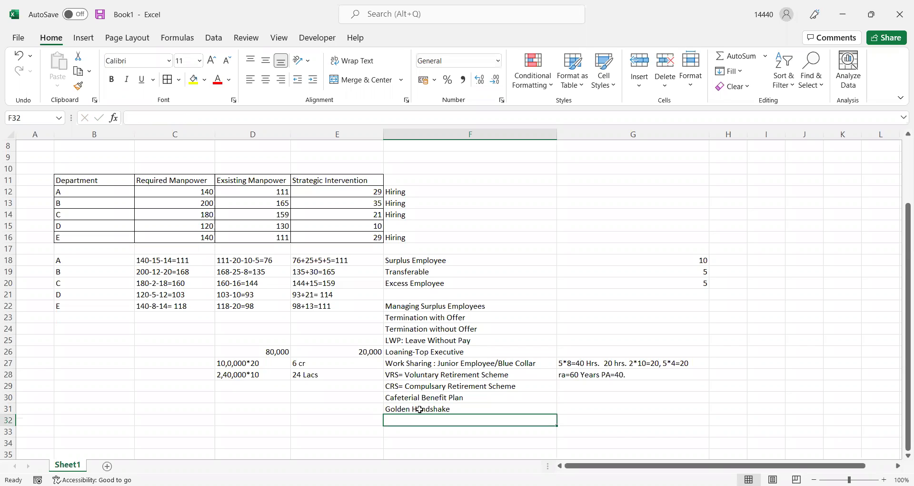
{"action": "type", "text": "Golden "}
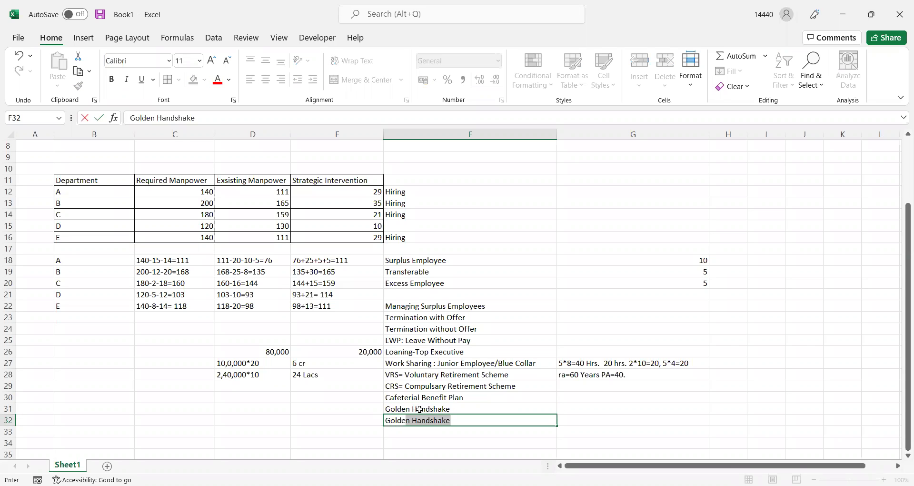
{"action": "type", "text": "Parachute"}
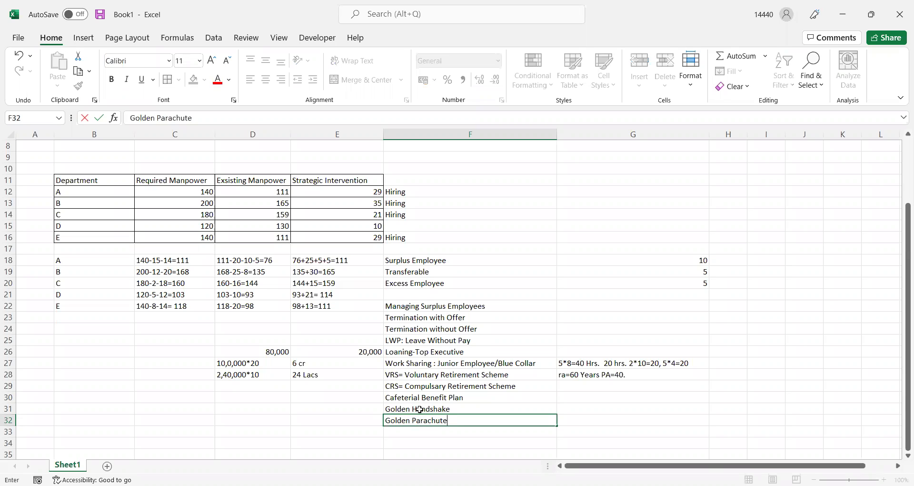
{"action": "left_click", "coordinate": [583, 406]}
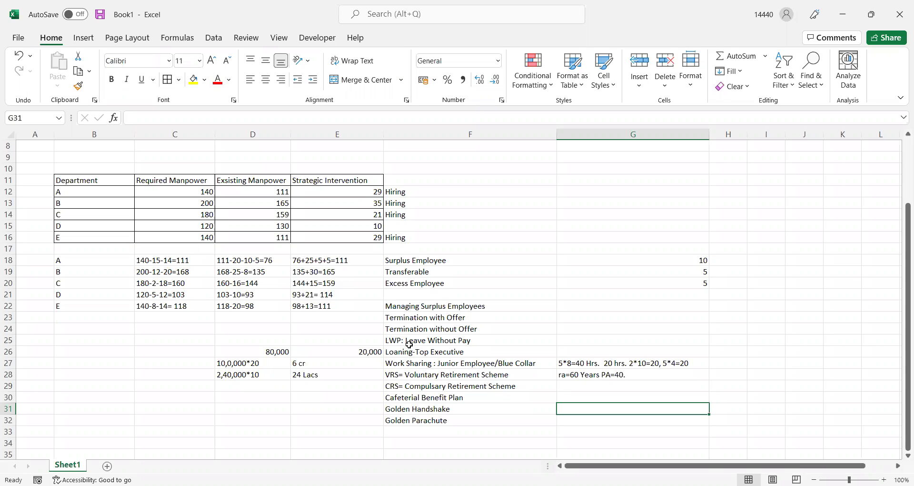
{"action": "left_click", "coordinate": [392, 376]}
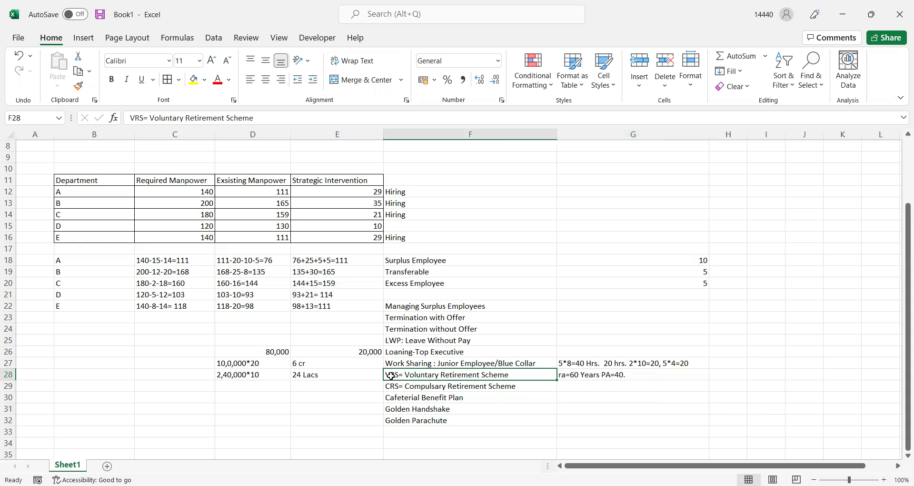
{"action": "left_click", "coordinate": [390, 396]}
{"action": "left_click", "coordinate": [392, 410]}
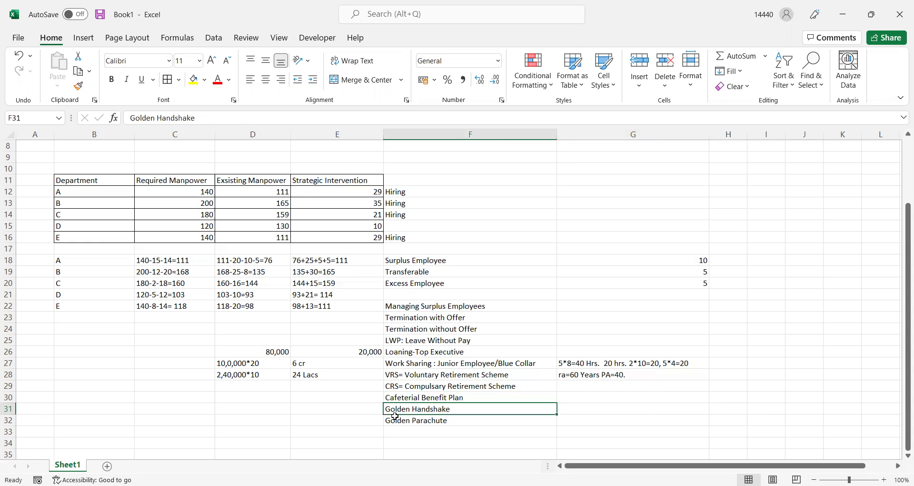
{"action": "left_click", "coordinate": [393, 421]}
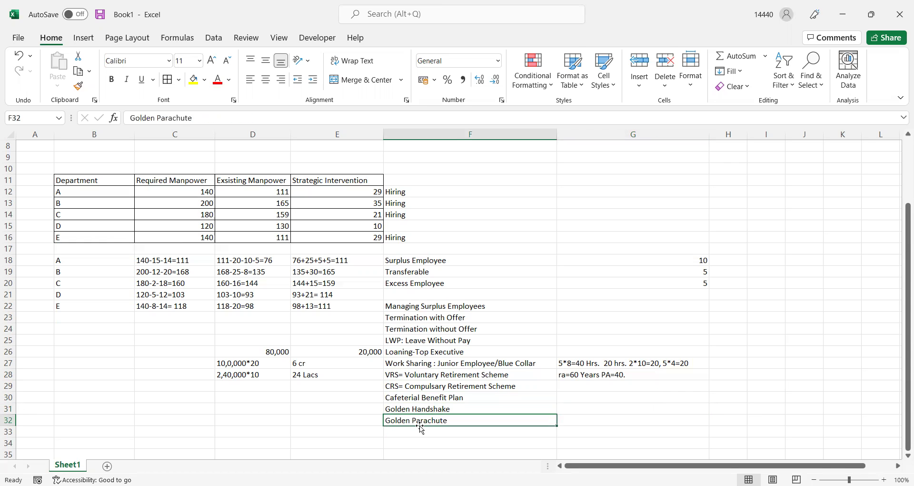
Step: Add "Outplacement" in cell F33 as the next option for managing surplus employees
{"action": "left_click", "coordinate": [404, 431]}
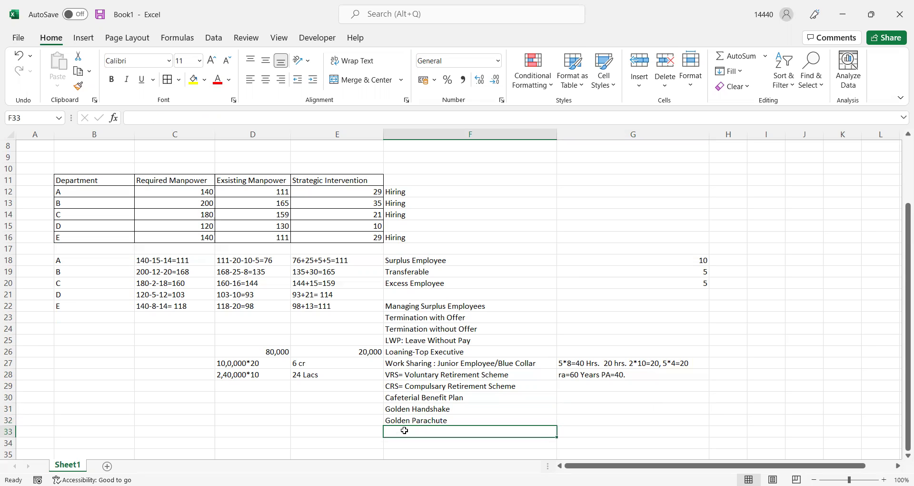
{"action": "type", "text": "Out"}
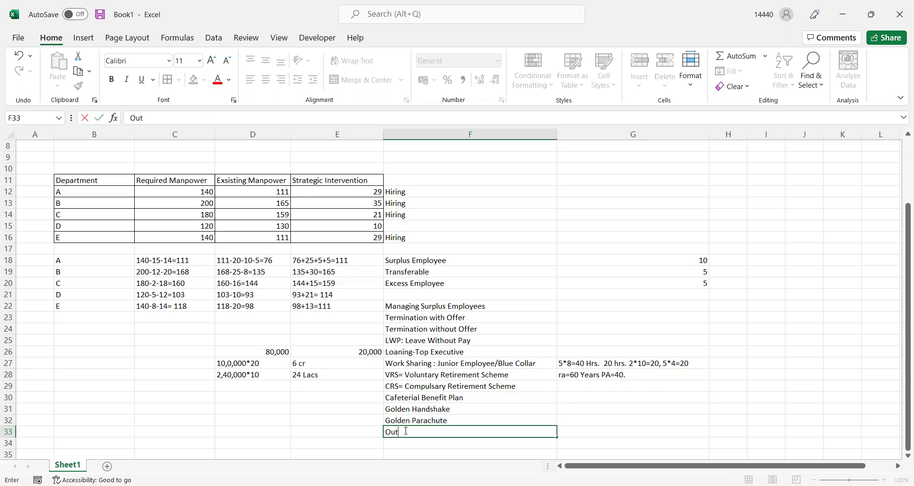
{"action": "type", "text": "placement"}
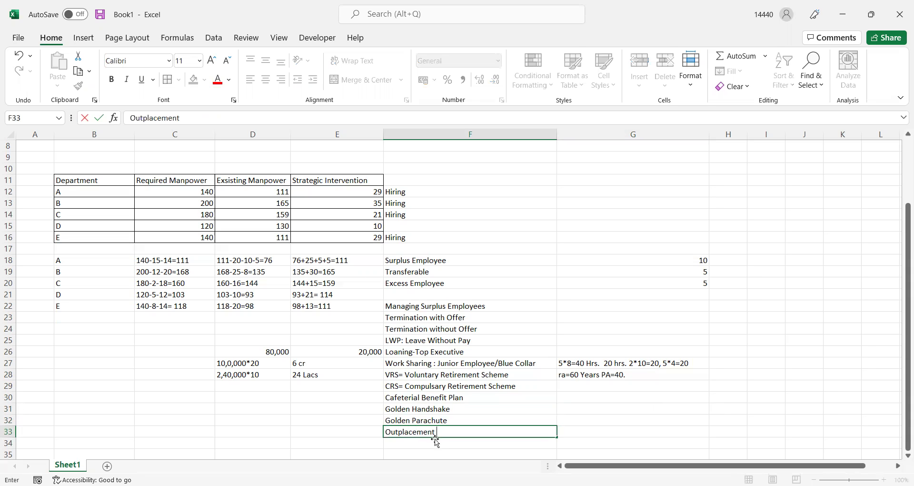
{"action": "key", "text": "Return"}
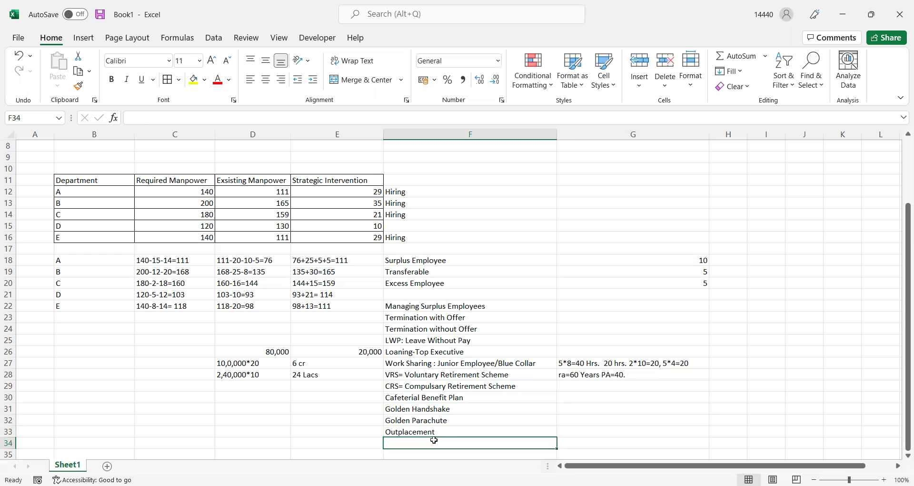
{"action": "left_click", "coordinate": [579, 430]}
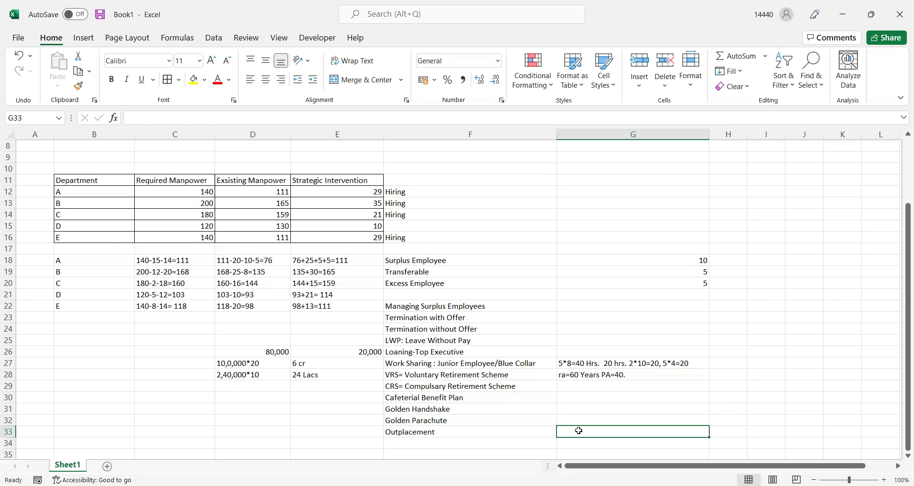